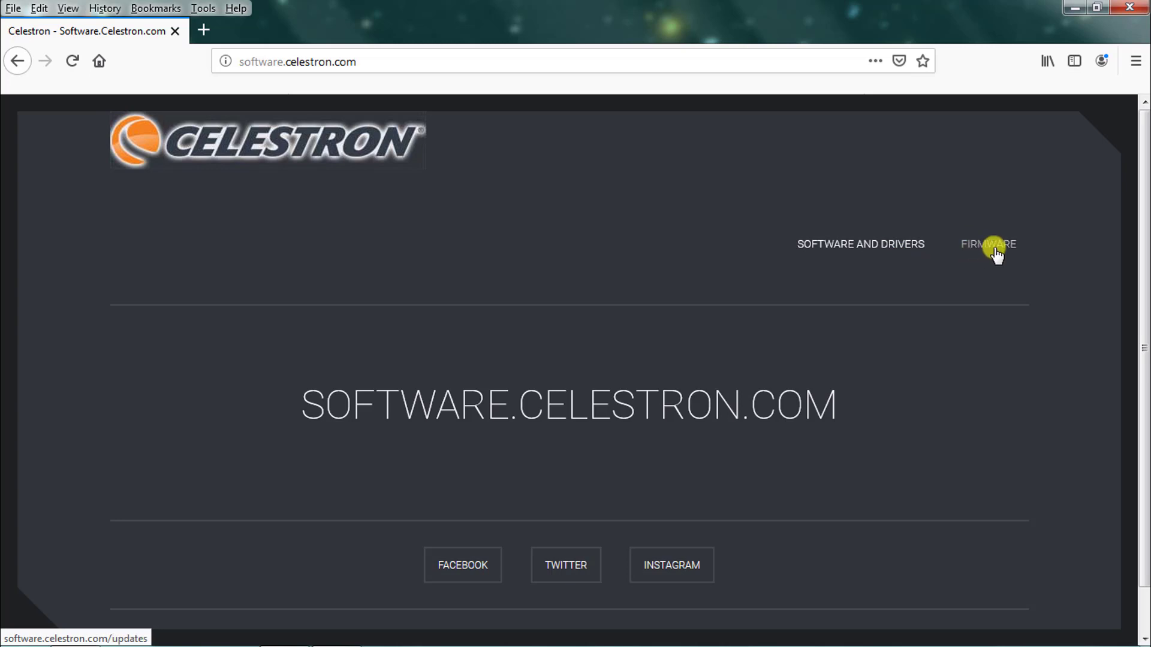
# Step: Download CFM_2.7.9144.zip from the CFM folder of Celestron's software and drivers page, and show the file in its containing folder
pyautogui.click(843, 254)
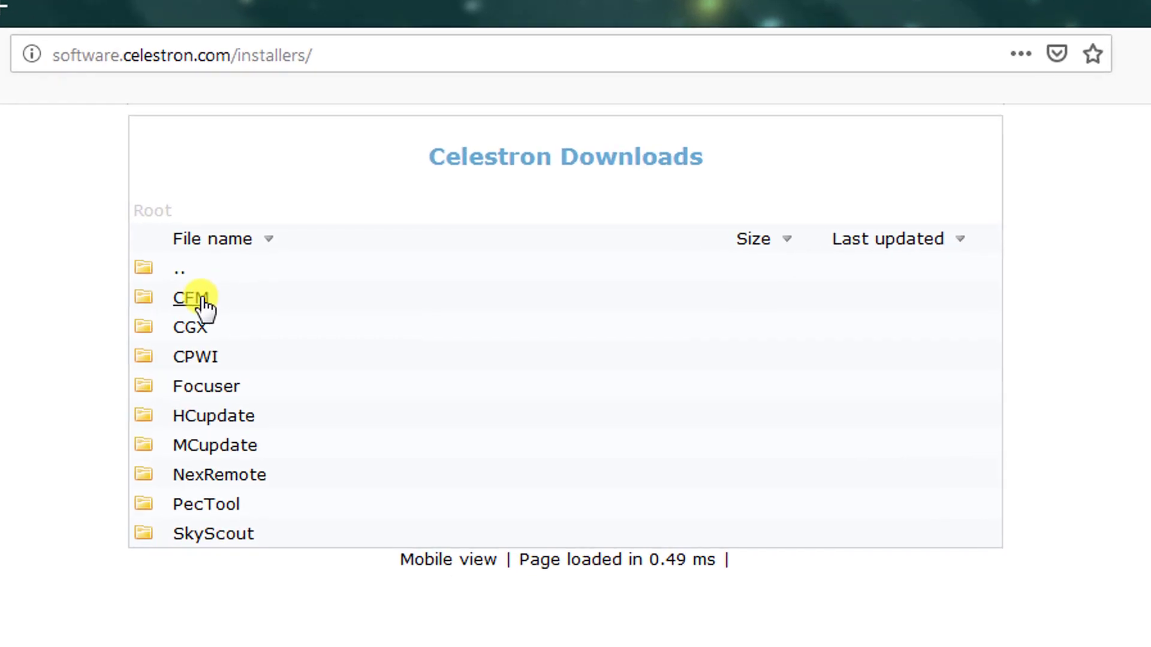
pyautogui.click(202, 299)
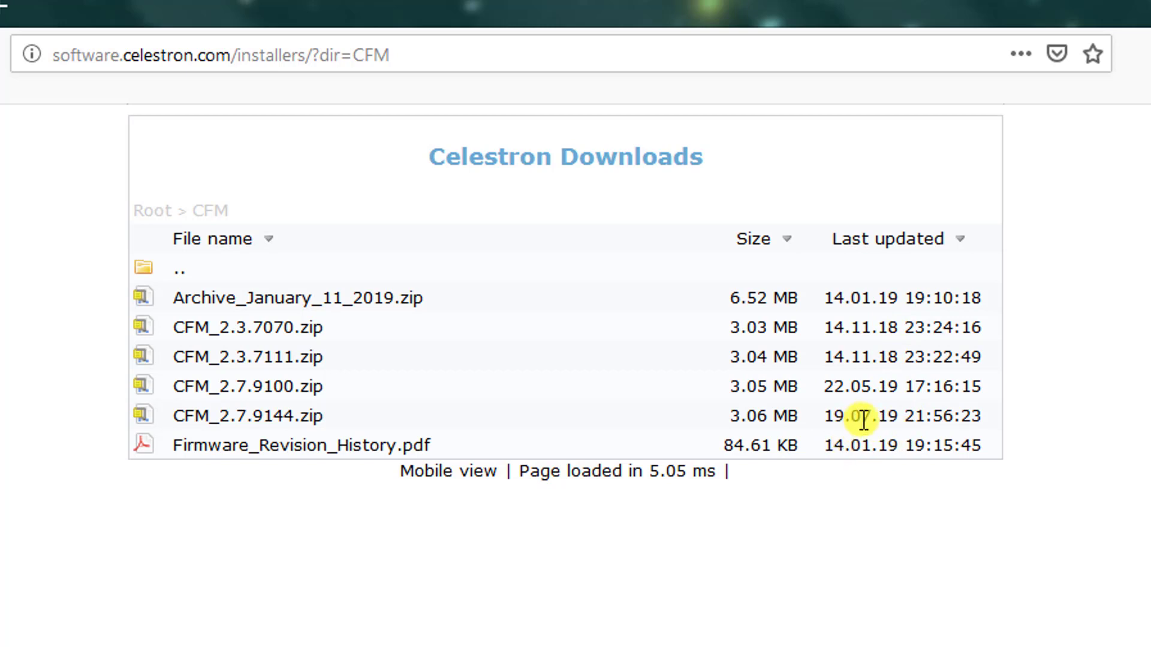
pyautogui.click(236, 424)
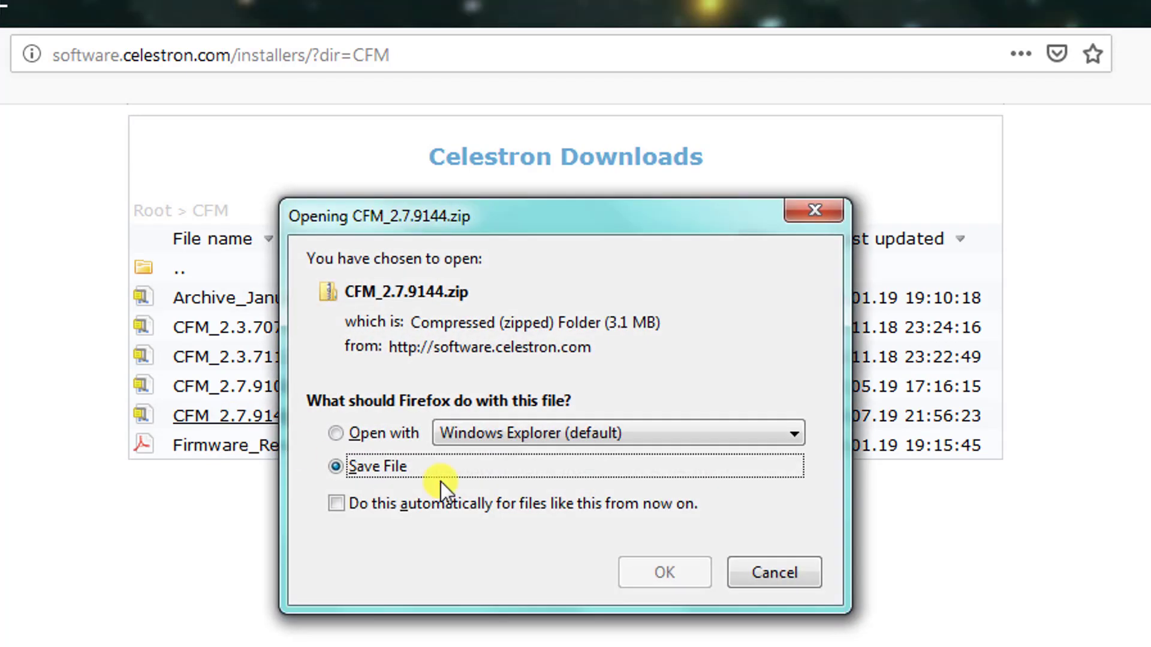
pyautogui.click(665, 572)
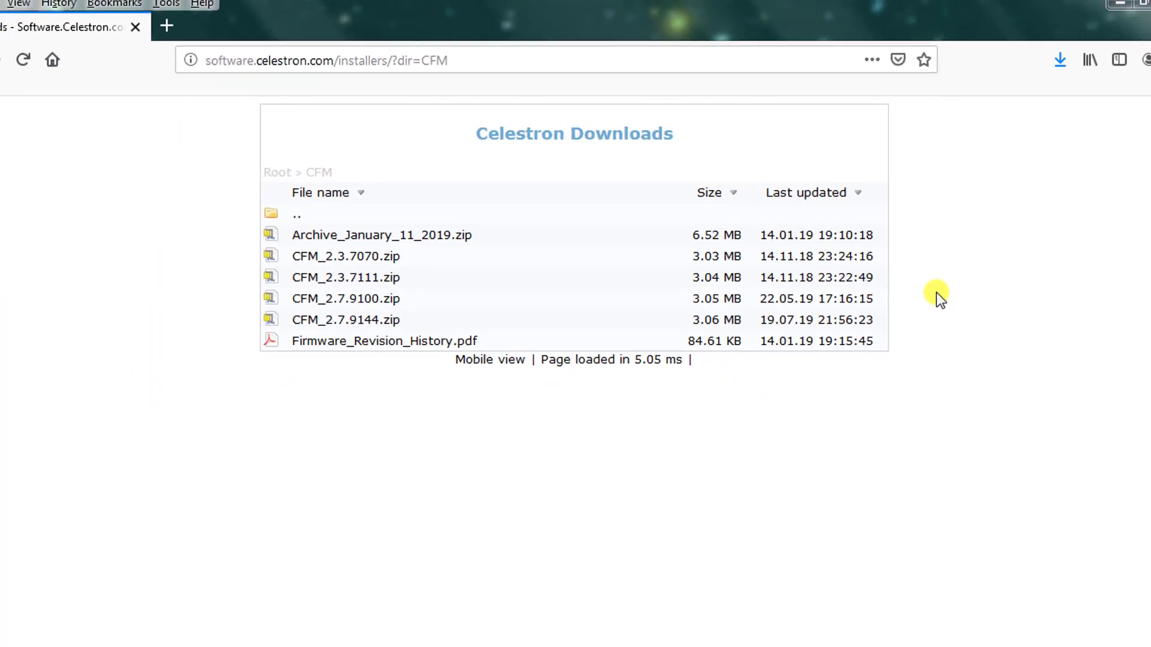
pyautogui.click(1019, 61)
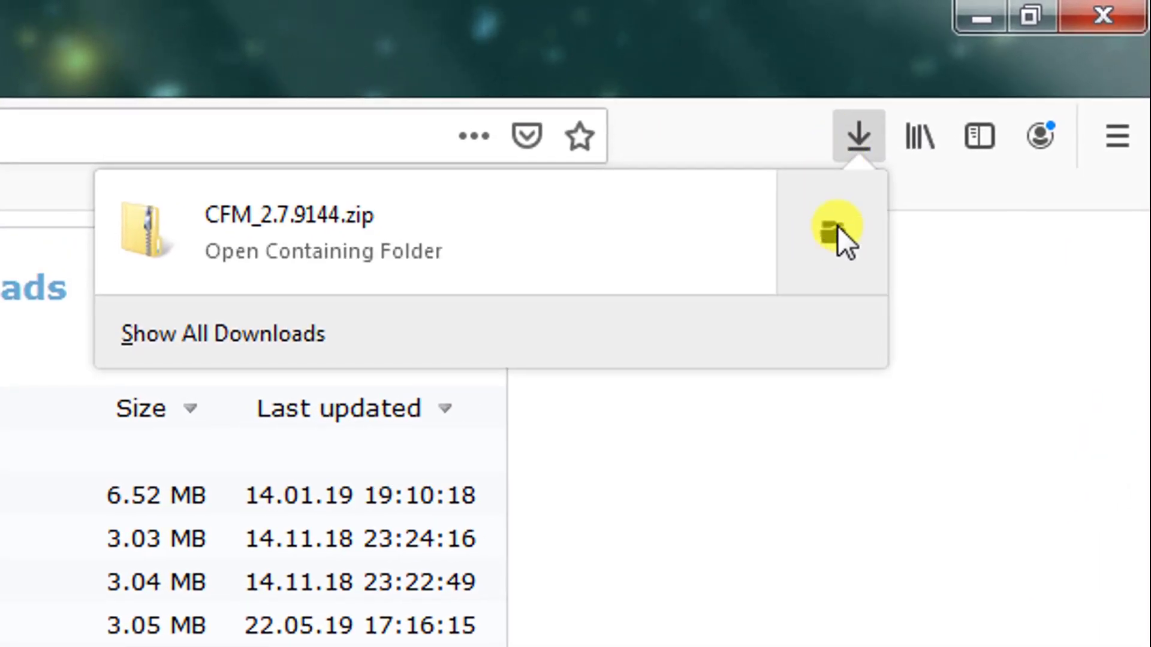
pyautogui.click(838, 227)
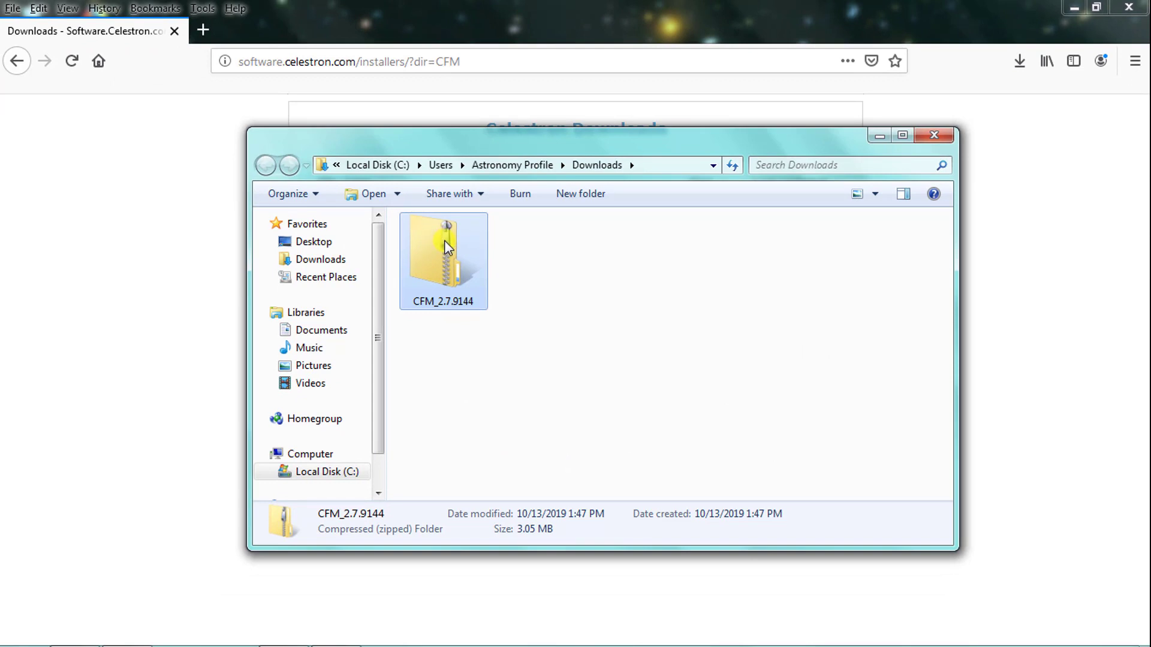
# Step: Examine the contents of the CFM_2.7.9144 archive and its inner folder, and return to the Downloads folder
pyautogui.doubleClick(444, 239)
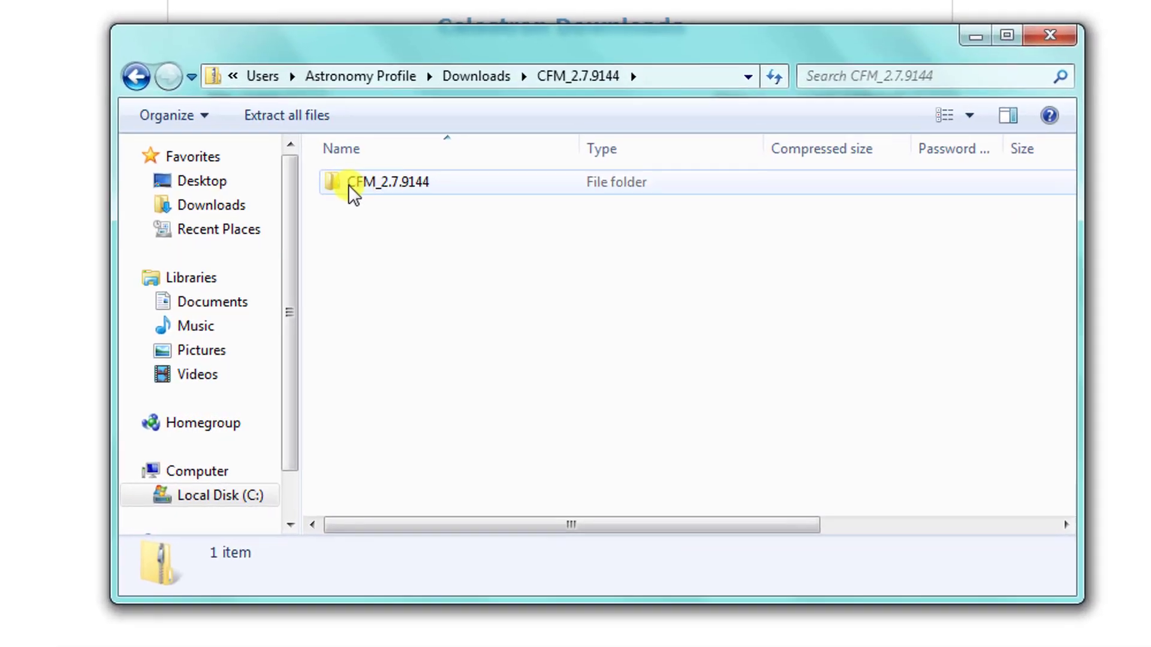
pyautogui.click(457, 243)
pyautogui.rightClick(398, 182)
pyautogui.click(374, 198)
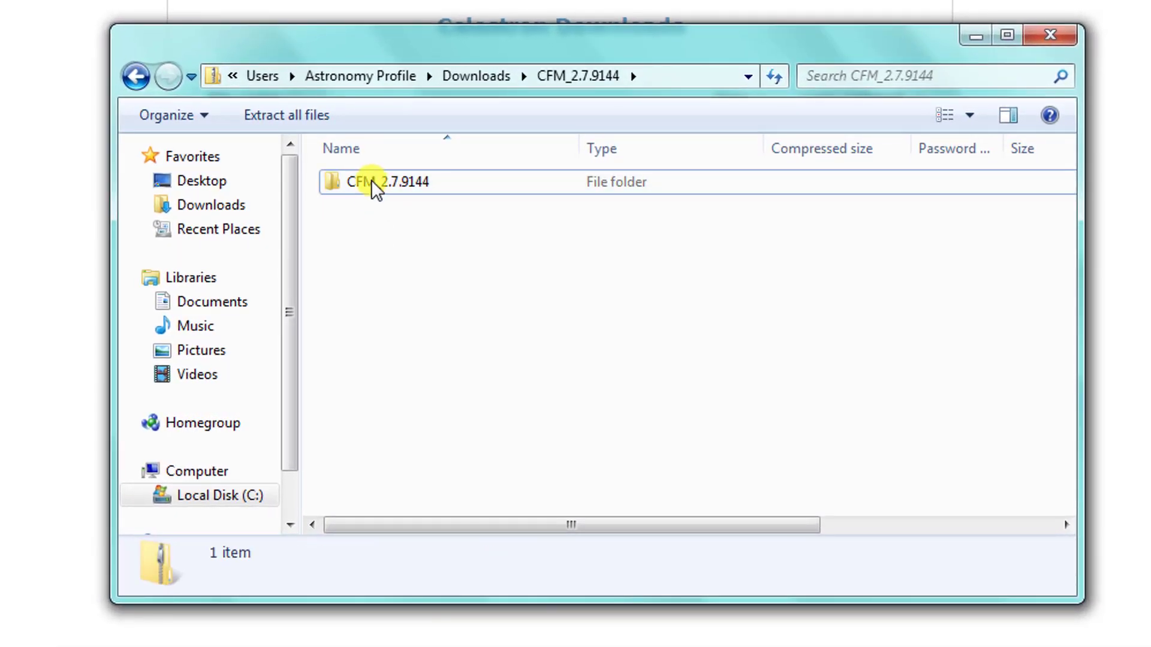
pyautogui.doubleClick(372, 180)
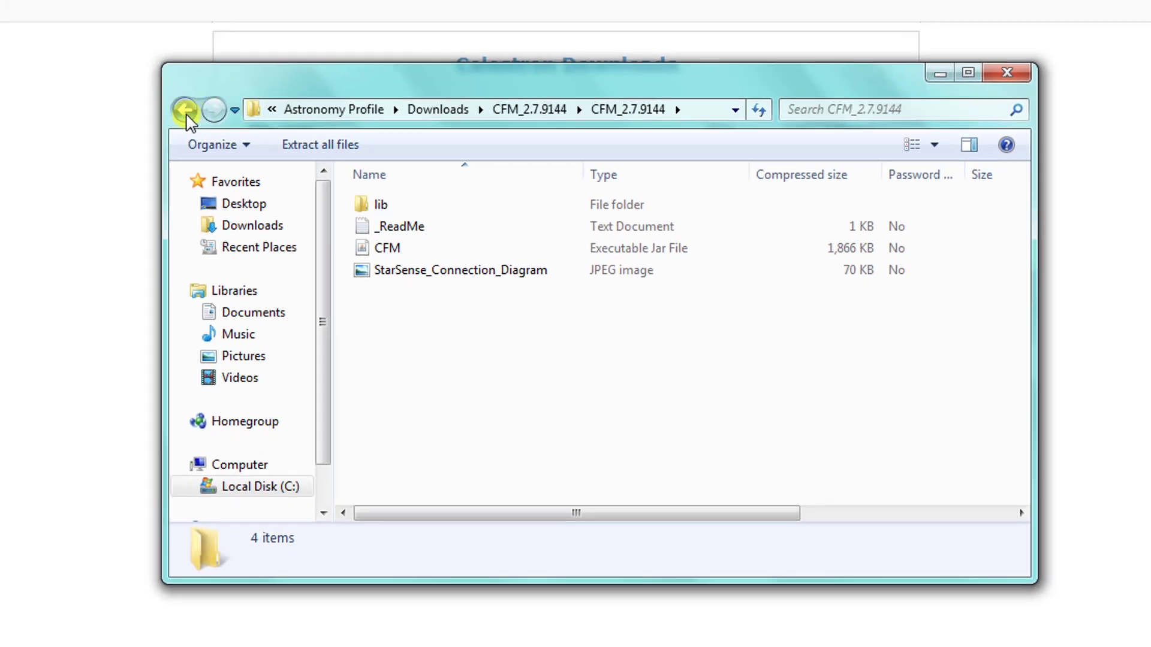
pyautogui.click(186, 111)
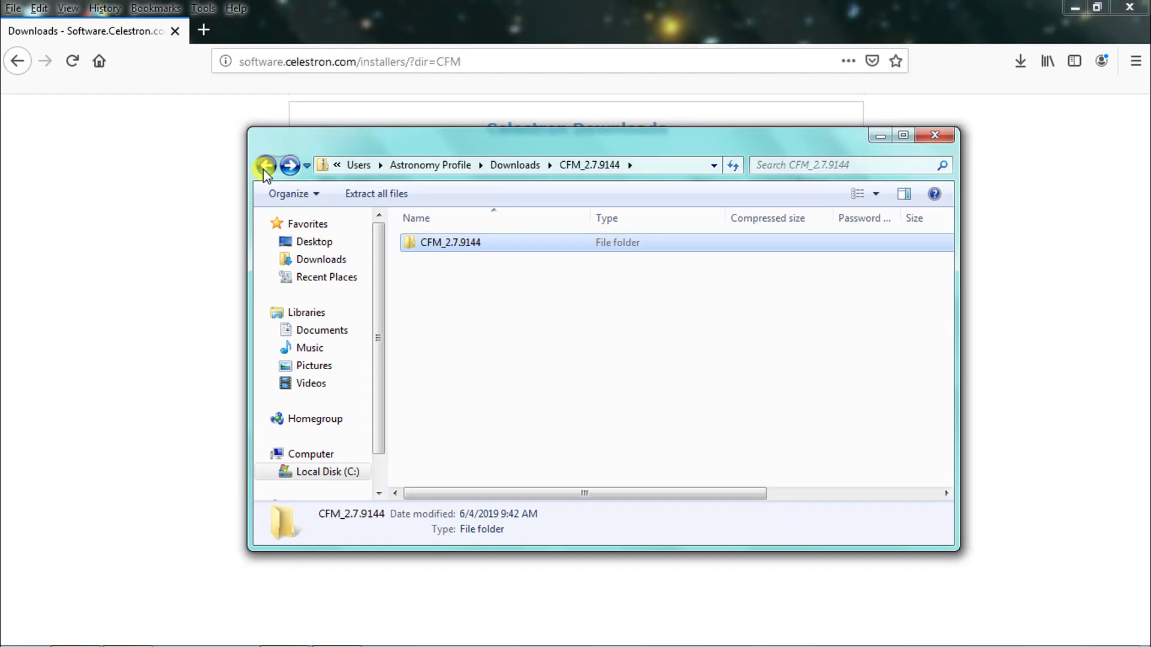
pyautogui.click(185, 112)
# Step: Place the CFM_2.7.9144 archive on the desktop and extract its inner CFM_2.7.9144 folder beside it
pyautogui.click(577, 290)
pyautogui.moveTo(451, 250); pyautogui.dragTo(591, 238)
pyautogui.moveTo(602, 180); pyautogui.dragTo(46, 127)
pyautogui.doubleClick(26, 113)
pyautogui.moveTo(466, 263); pyautogui.dragTo(143, 140)
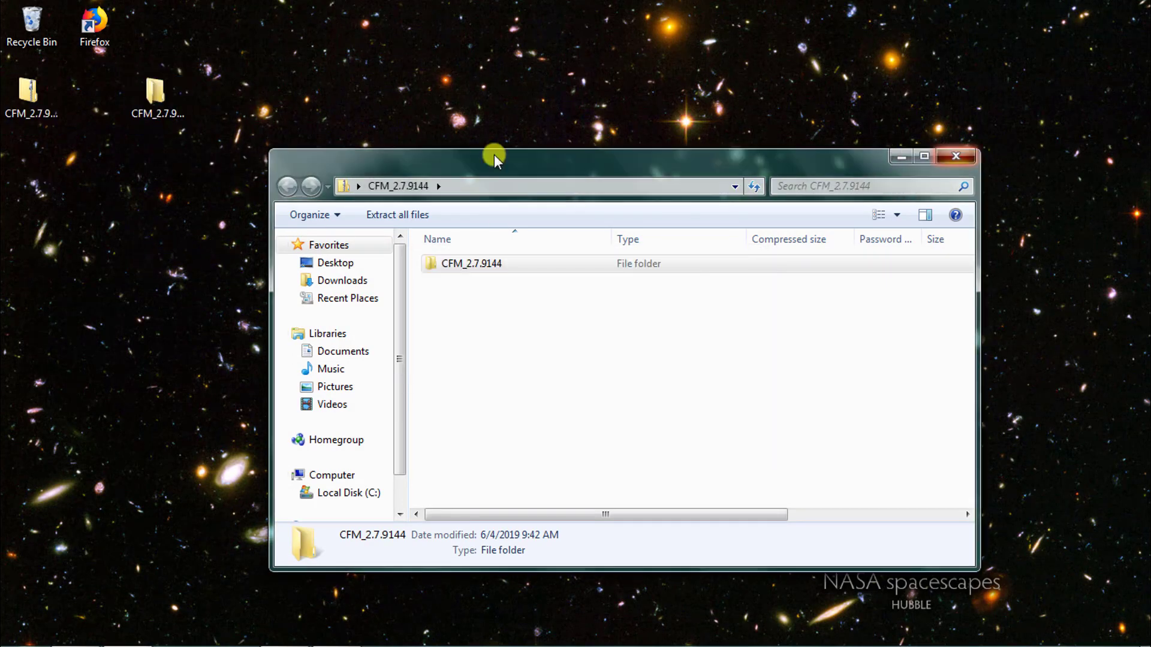
# Step: Put away the archive window and open the extracted CFM_2.7.9144 folder on the desktop
pyautogui.click(893, 157)
pyautogui.doubleClick(164, 99)
pyautogui.doubleClick(471, 322)
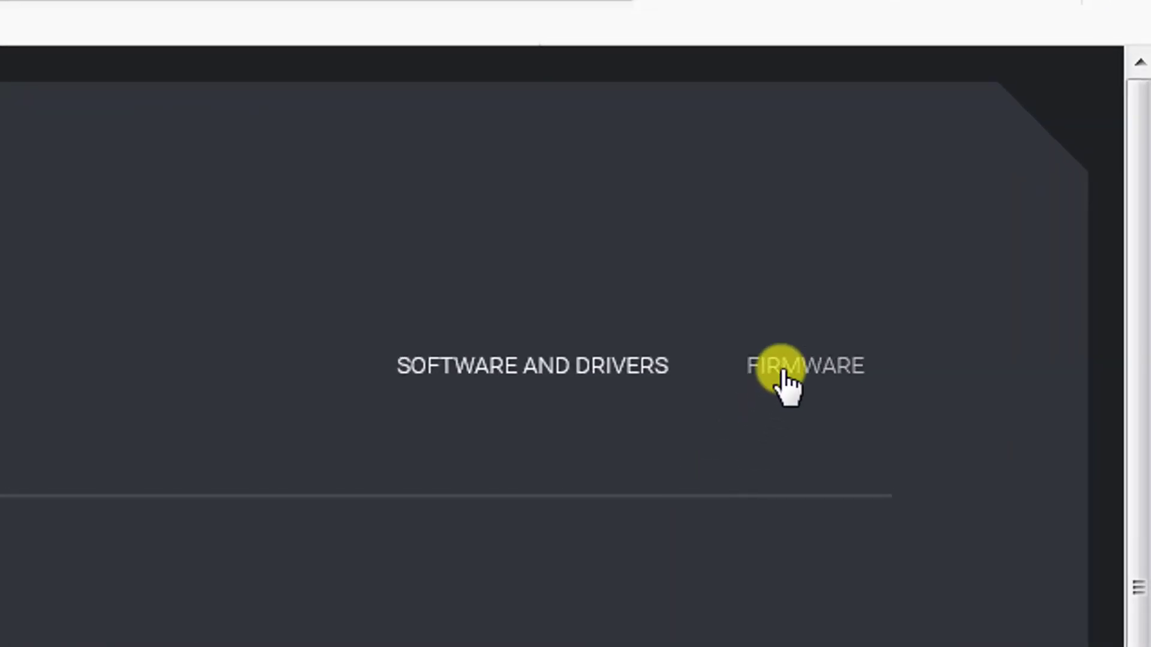
# Step: Open Firmware_Revision_History.pdf from the CFM subfolder inside the CFM folder of Celestron's firmware page
pyautogui.click(803, 368)
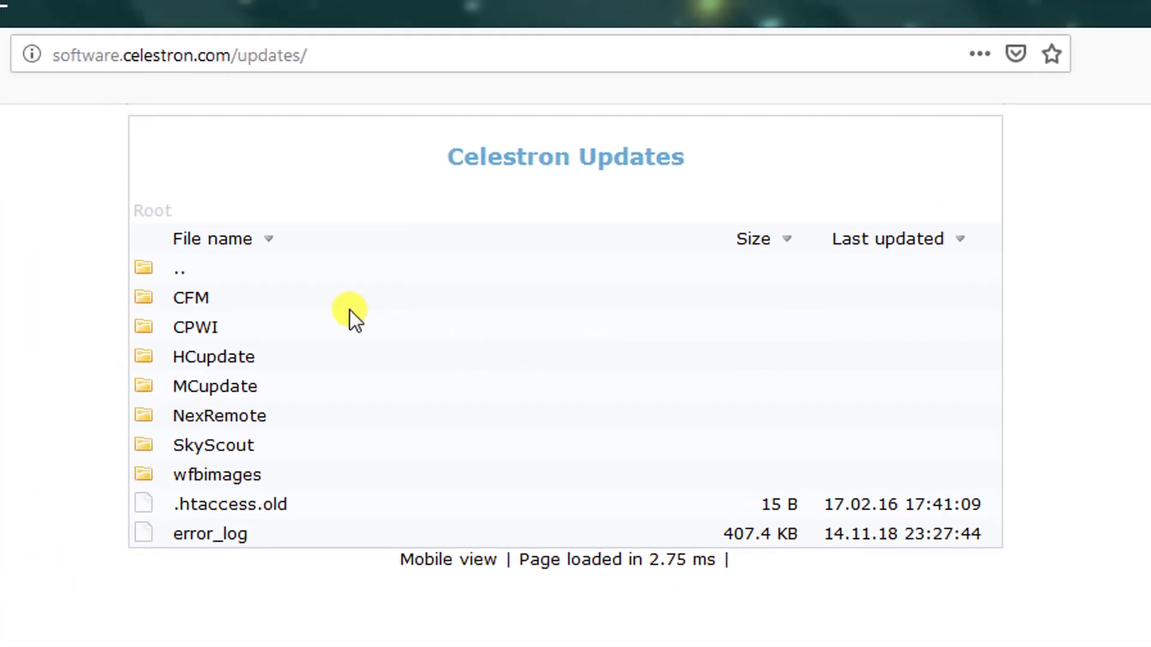
pyautogui.click(191, 298)
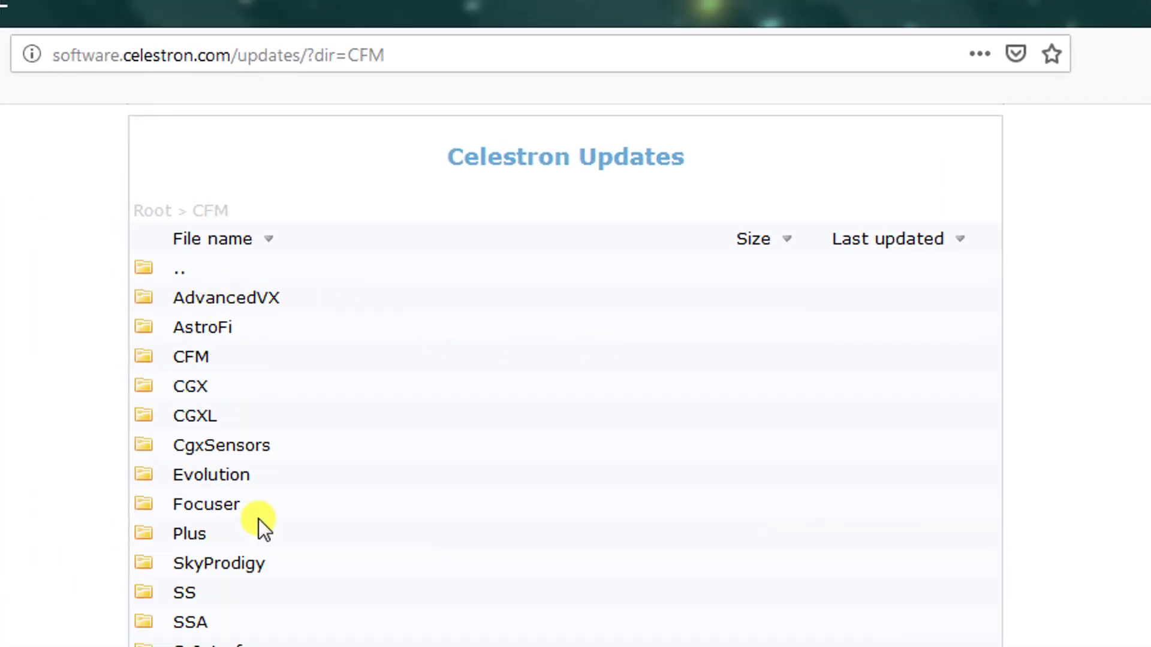
pyautogui.click(191, 357)
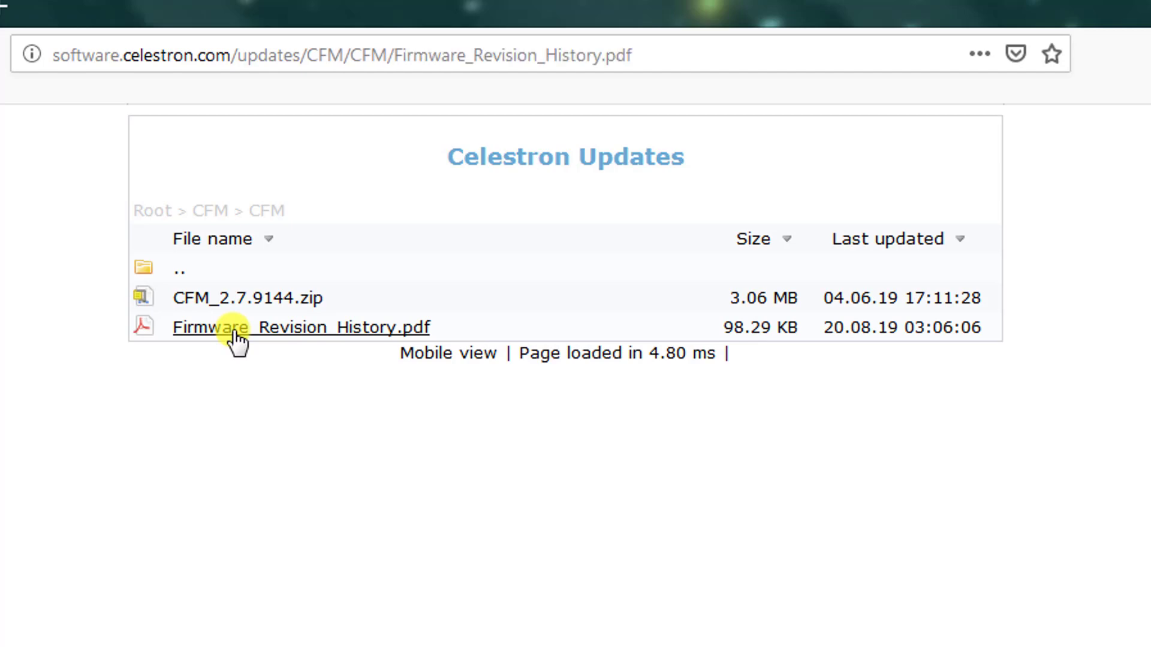
pyautogui.click(237, 339)
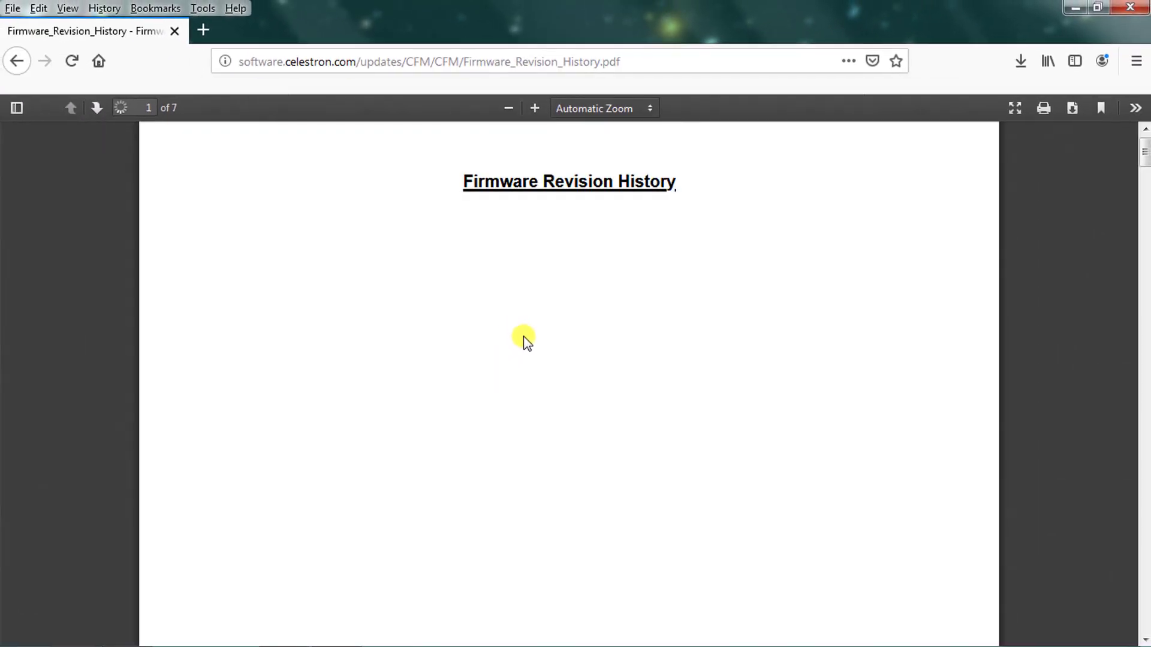
# Step: Review the firmware revision history, focusing on the StarSense Accessory Hand Control and StarSense Accessory Camera versions, release dates and updates
pyautogui.scroll(-3, 303, 366)
pyautogui.scroll(-20, 301, 370)
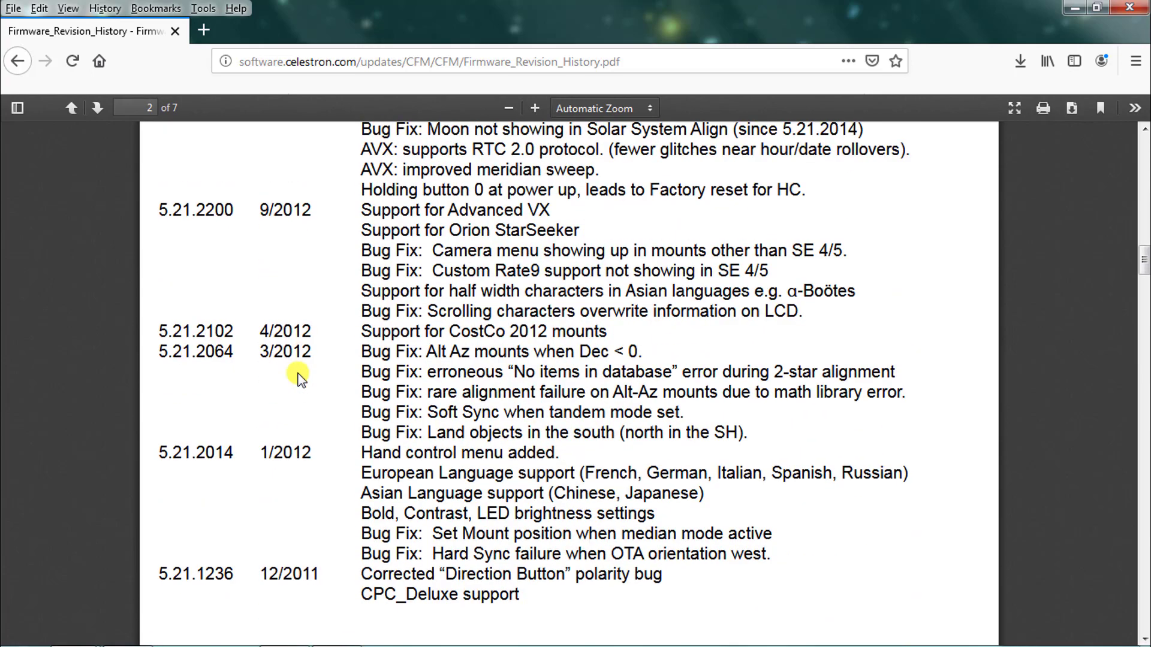
pyautogui.scroll(-8, 300, 377)
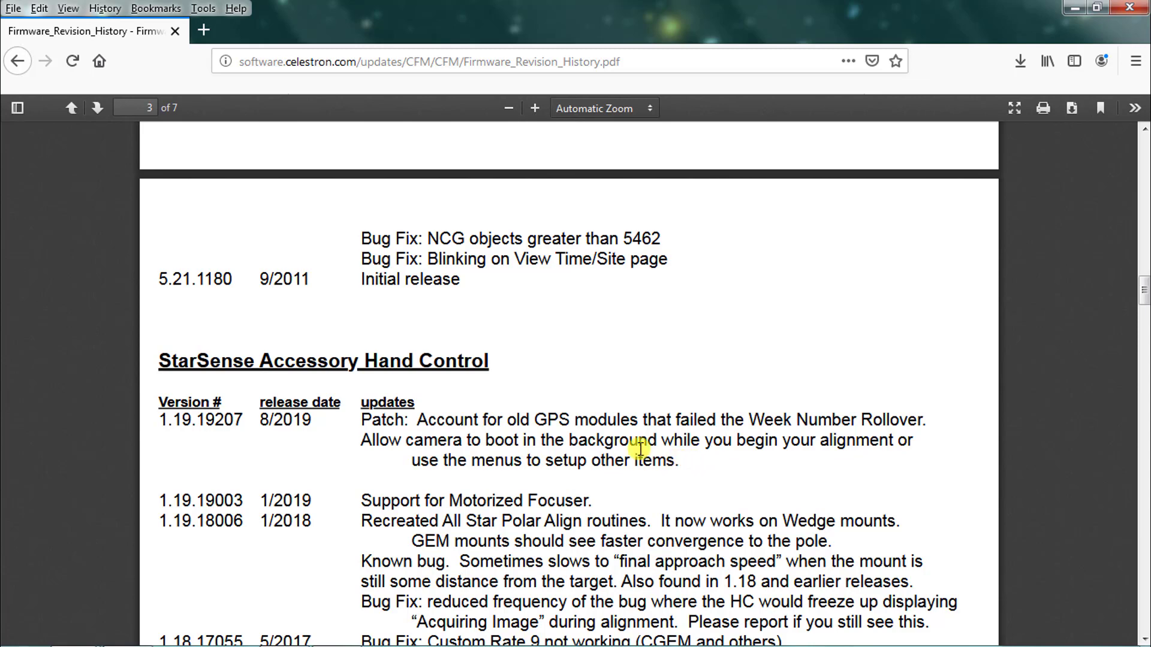
pyautogui.scroll(-2, 413, 497)
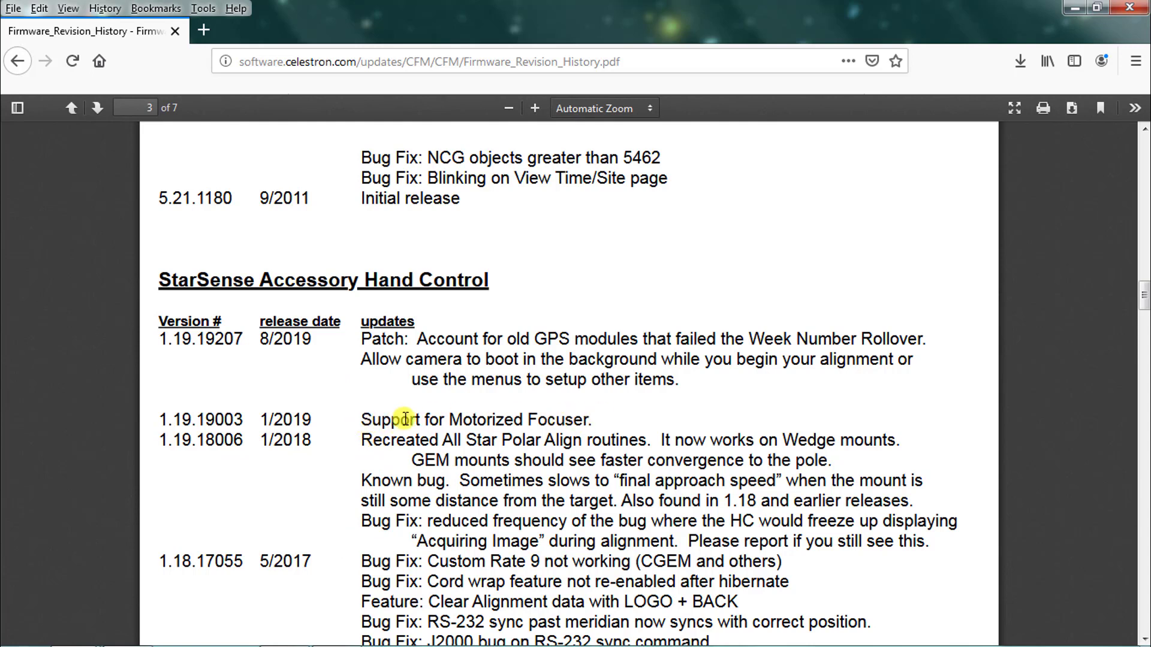
pyautogui.scroll(-15, 237, 402)
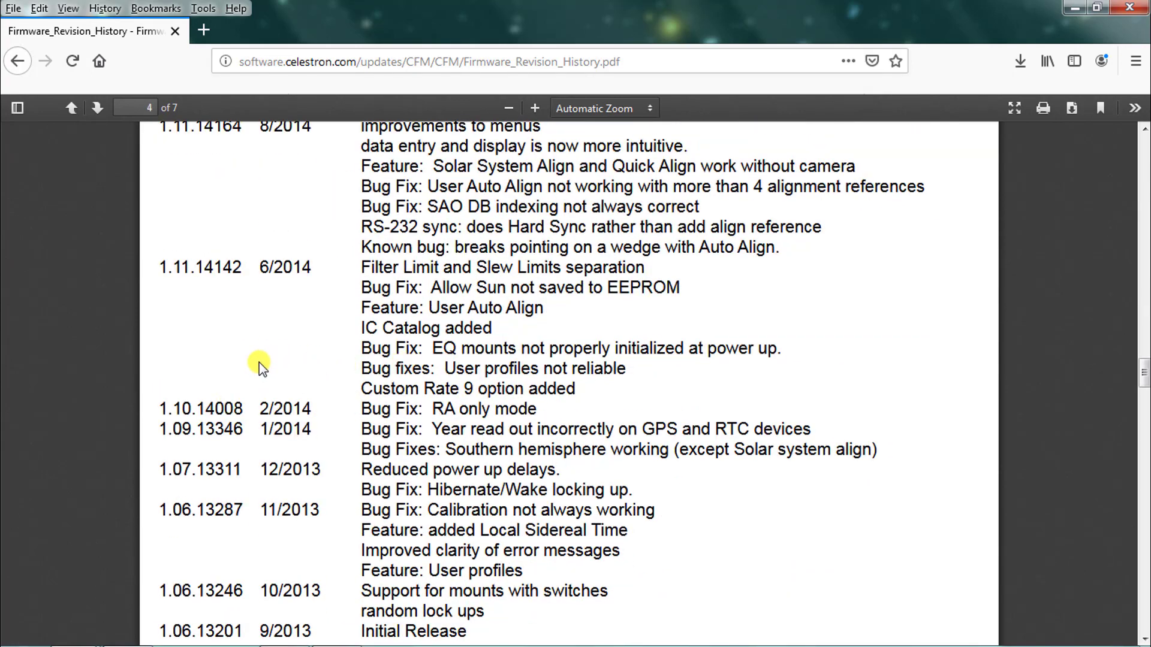
pyautogui.scroll(-6, 513, 311)
pyautogui.scroll(4, 446, 297)
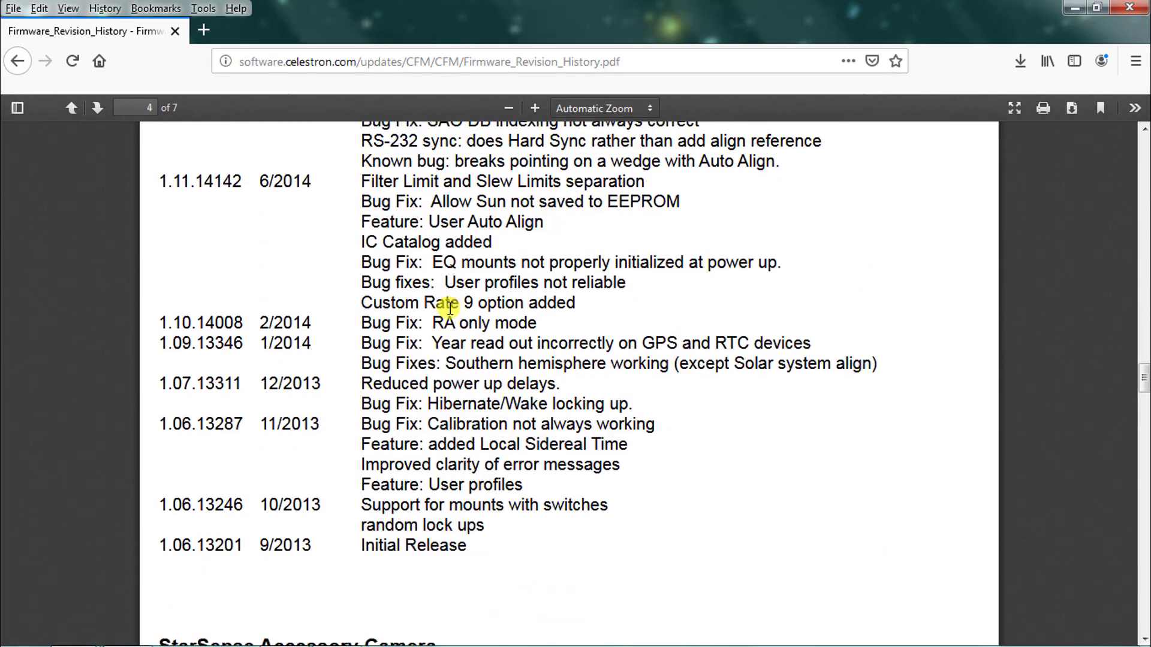
pyautogui.scroll(-4, 398, 300)
pyautogui.scroll(-2, 287, 423)
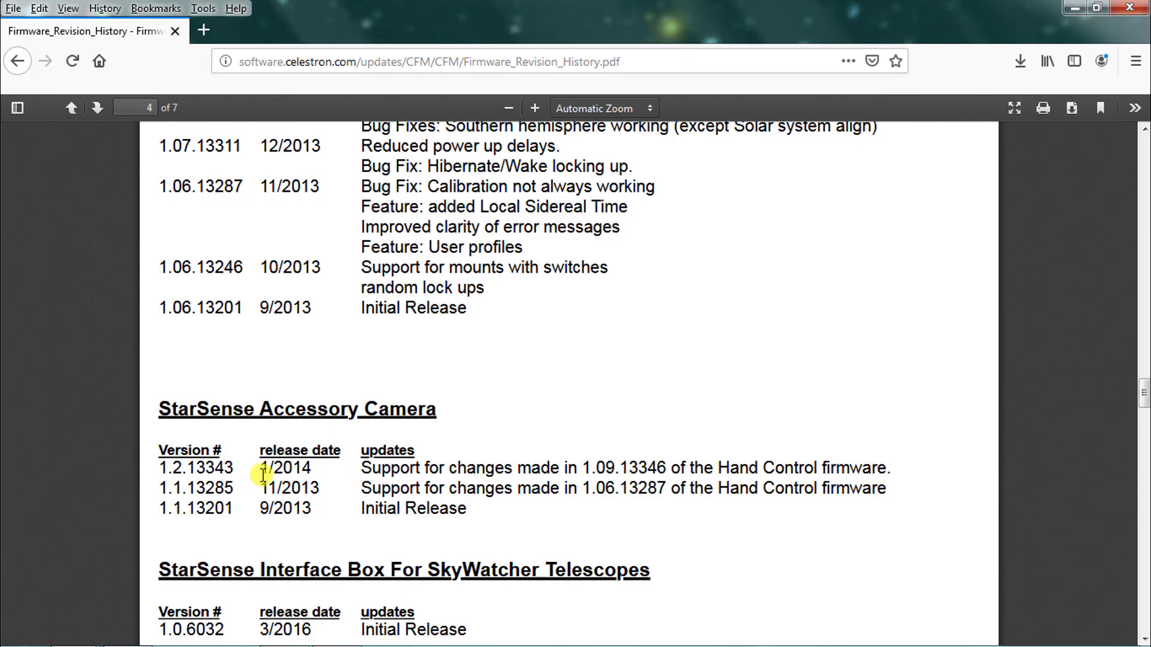
pyautogui.scroll(5, 306, 468)
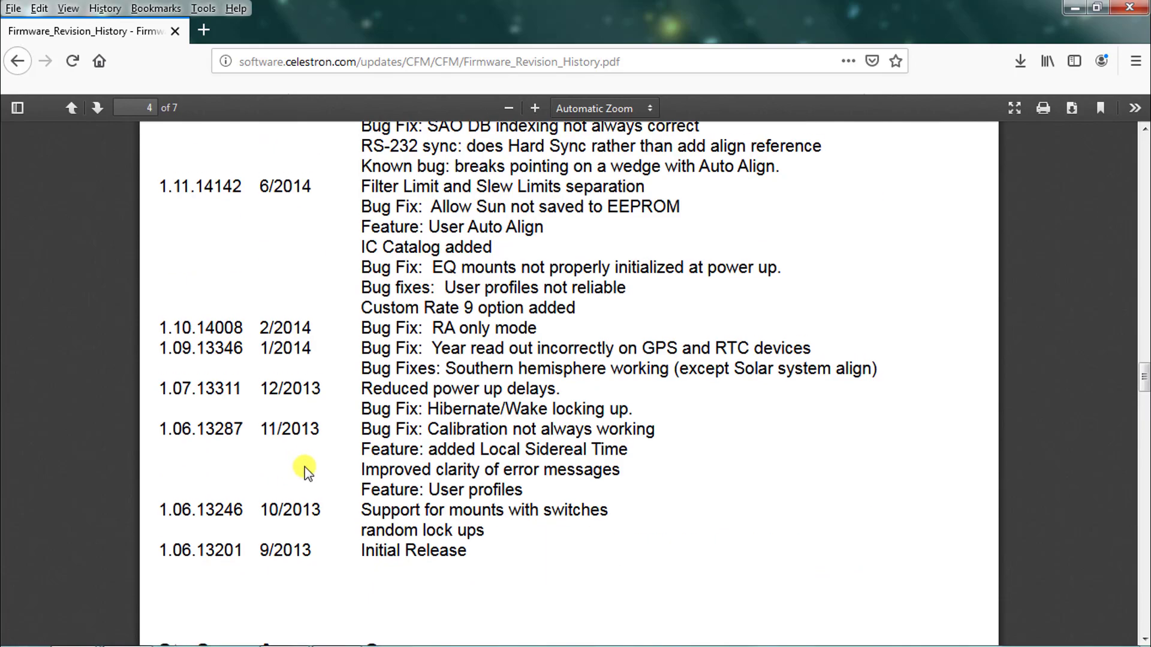
pyautogui.scroll(10, 419, 456)
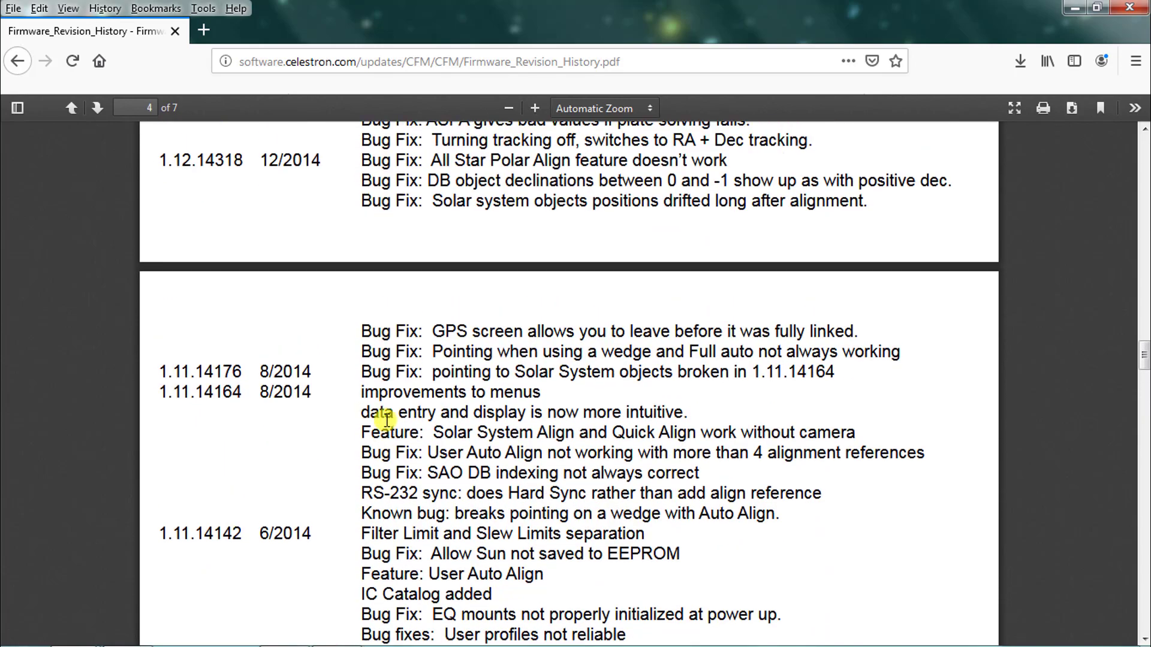
pyautogui.scroll(10, 390, 417)
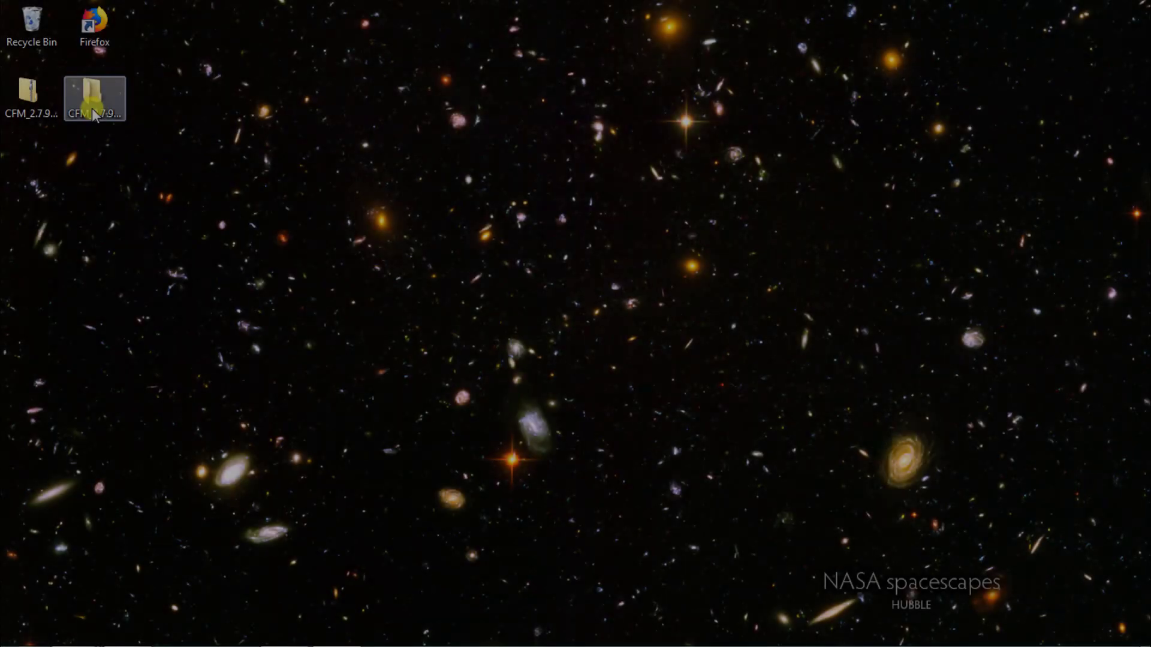
# Step: Launch CFM from the extracted CFM_2.7.9144 folder on the desktop and start the firmware update for the discovered devices
pyautogui.press('Return')
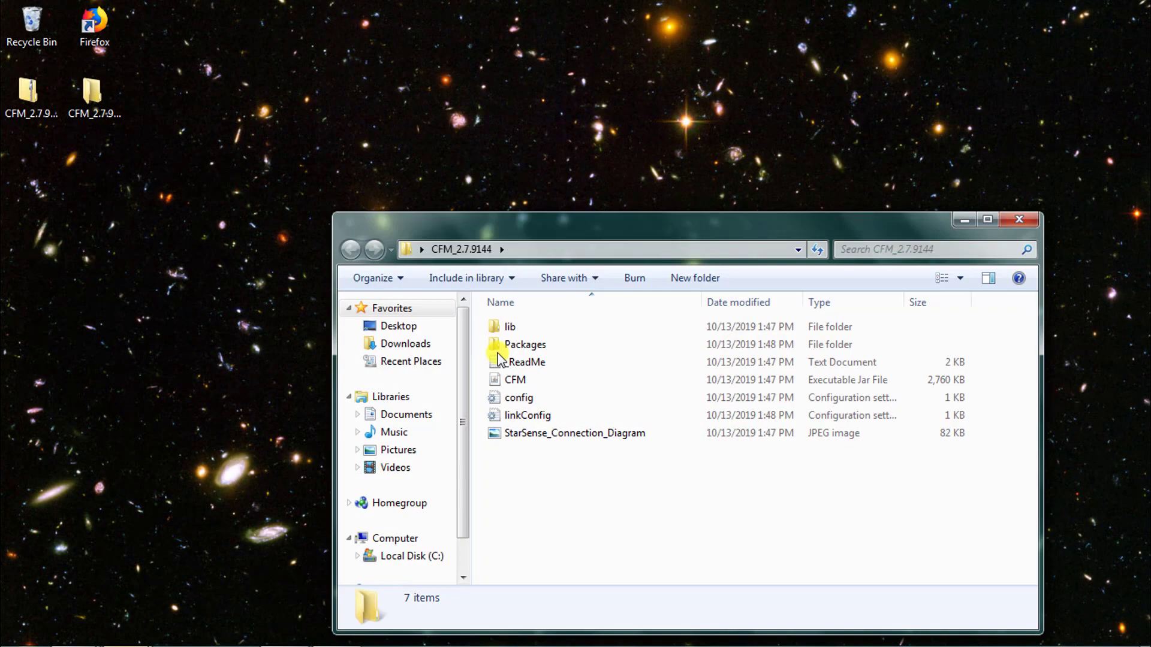
pyautogui.click(513, 380)
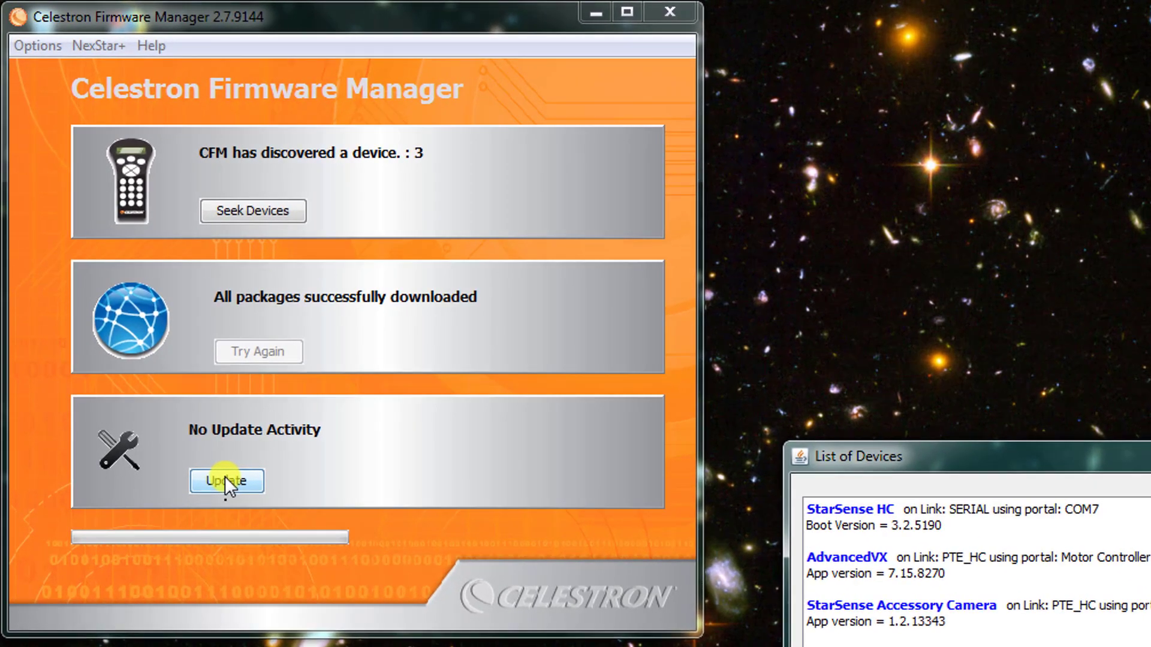
pyautogui.click(222, 471)
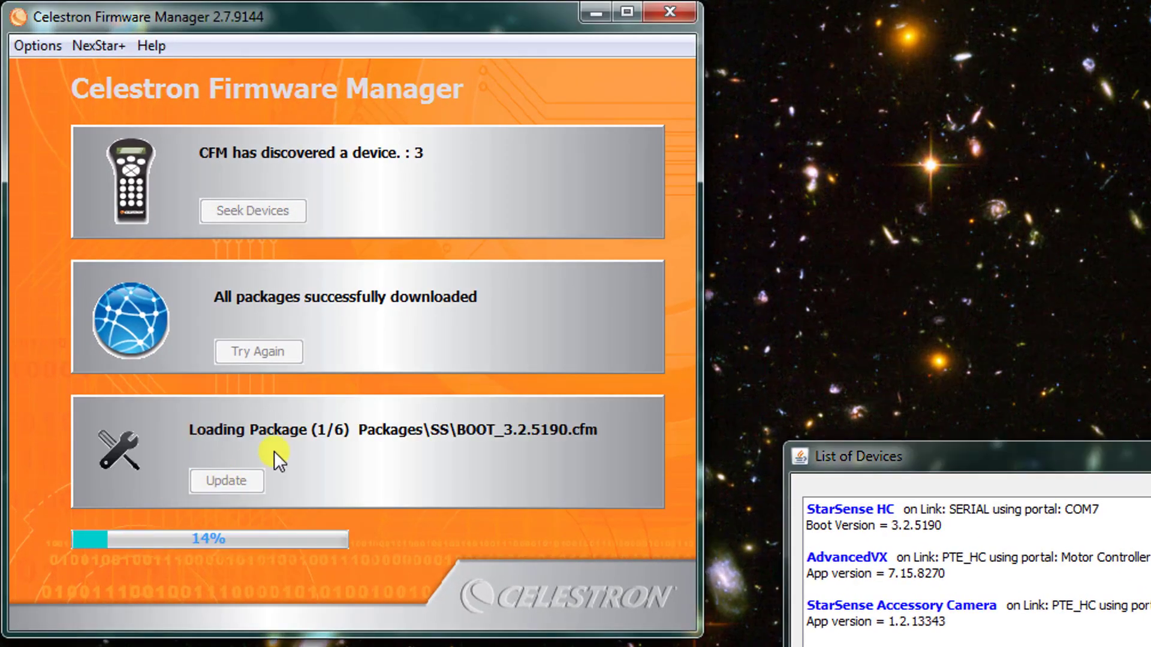